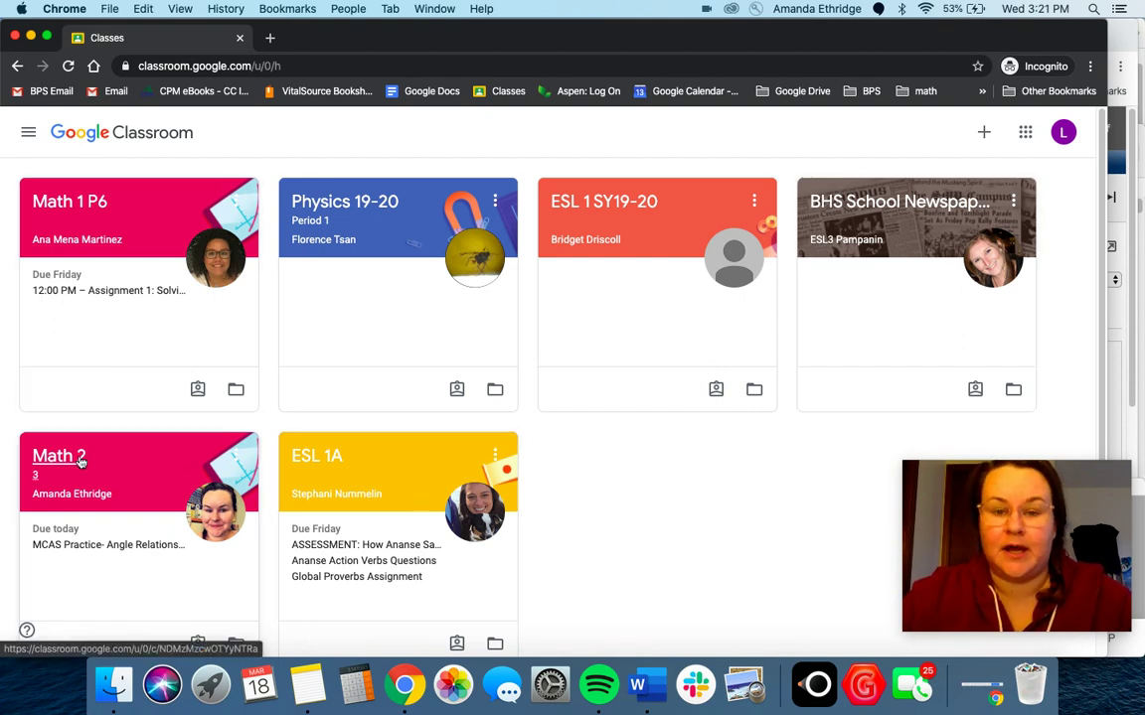
- Open the people list of the Math 2 class and start an email to its teacher
{"action": "left_click", "coordinate": [78, 458]}
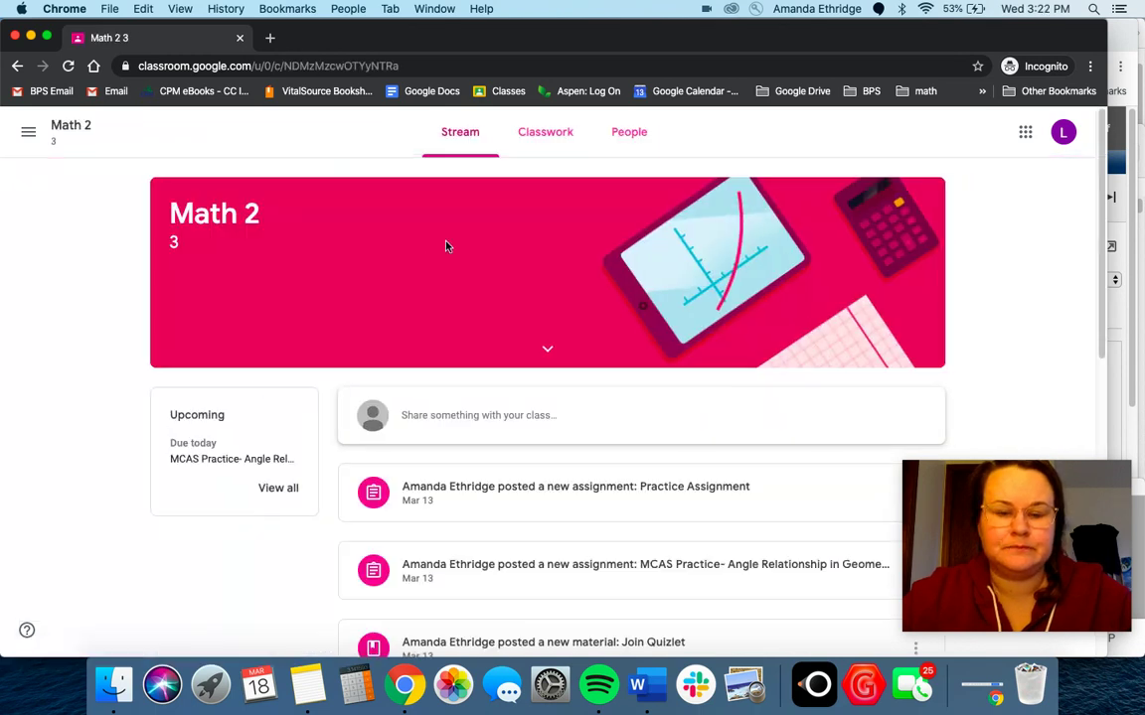
{"action": "left_click", "coordinate": [629, 136]}
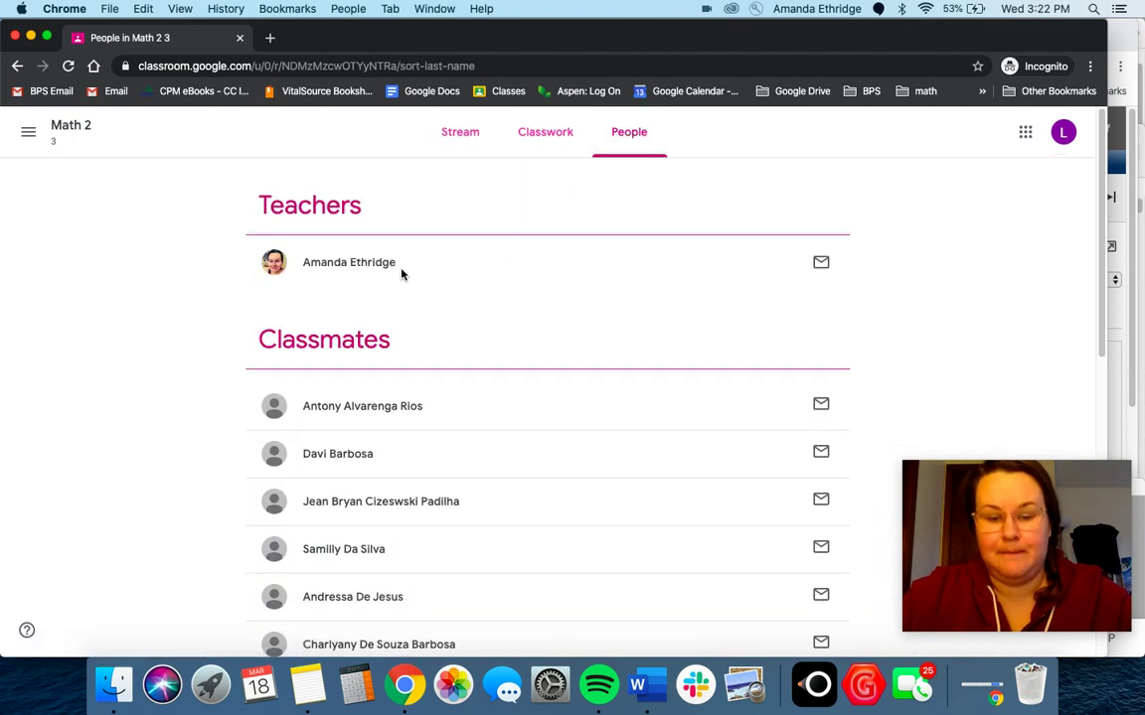
{"action": "left_click", "coordinate": [820, 263]}
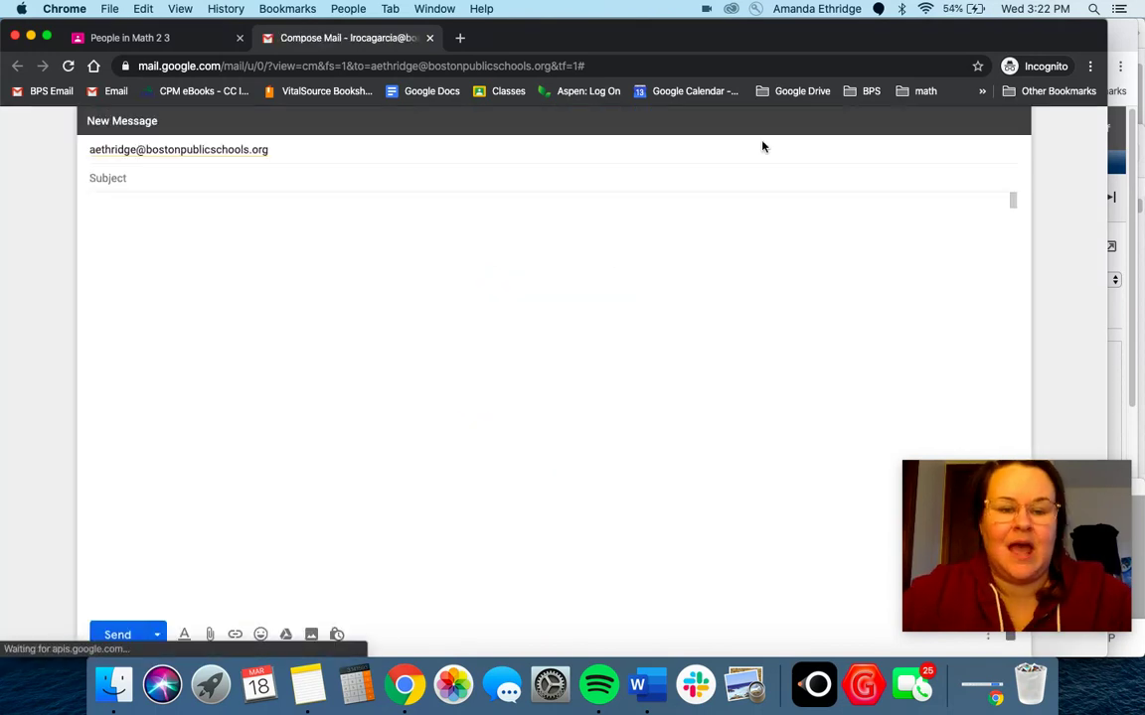
- Return to the Math 2 people list and look through the classmates and their email options
{"action": "left_click", "coordinate": [166, 41]}
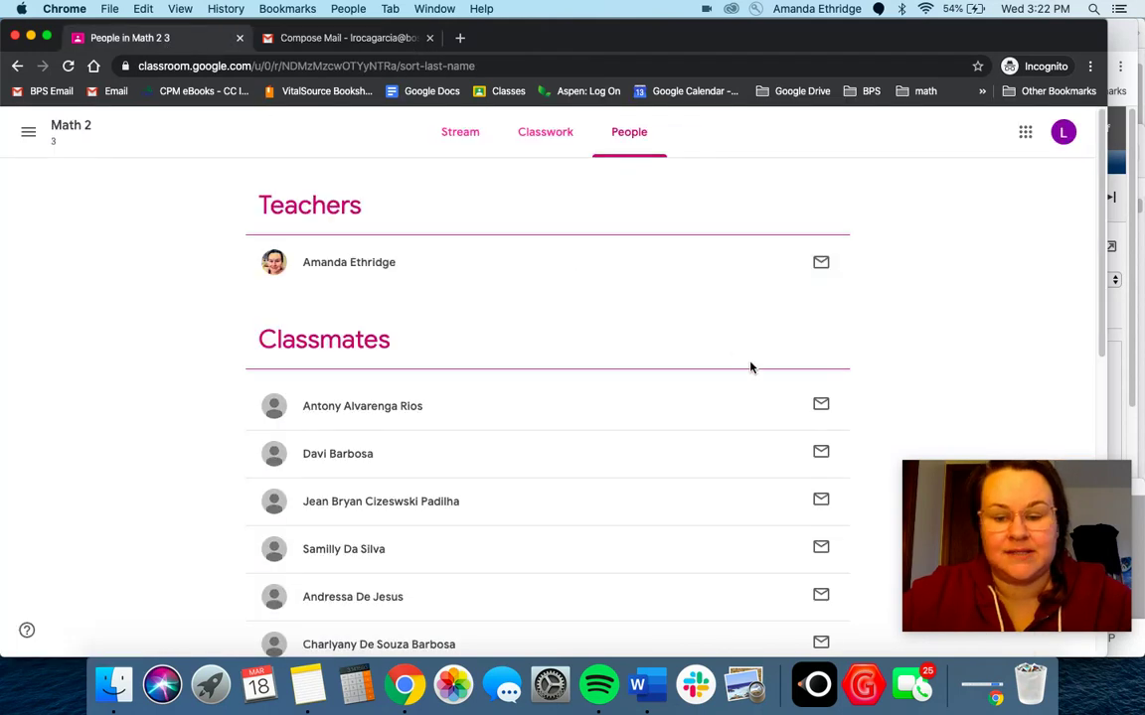
{"action": "scroll", "coordinate": [755, 376], "scroll_direction": "down", "scroll_amount": 1}
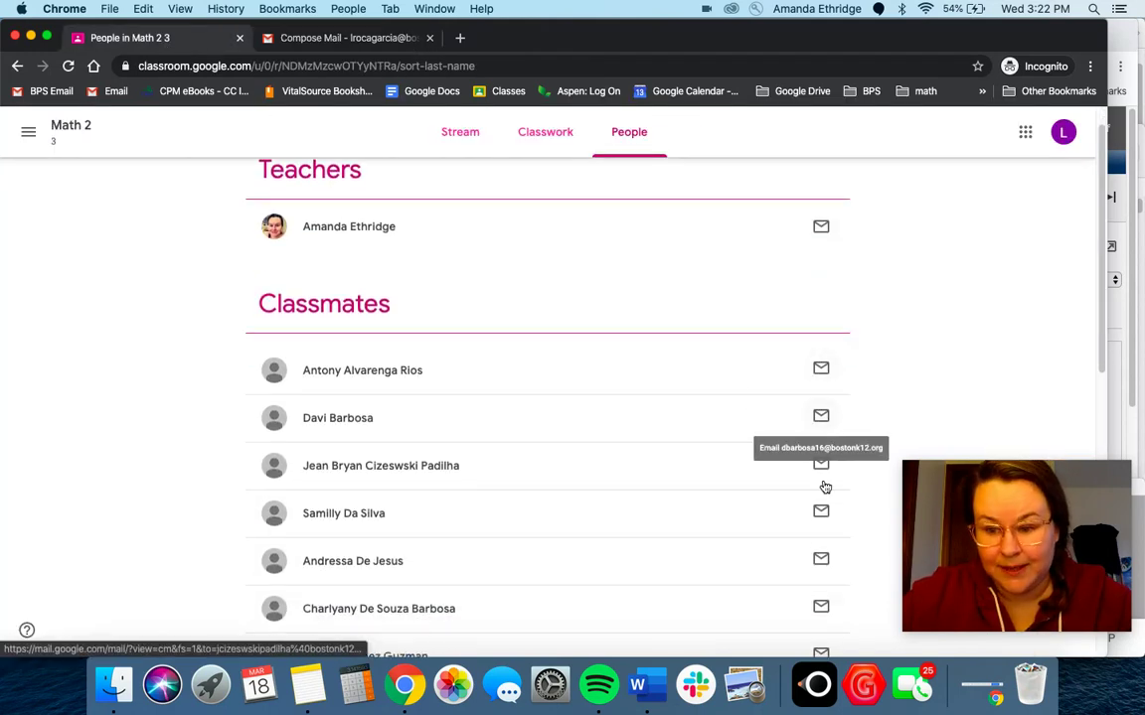
{"action": "scroll", "coordinate": [676, 572], "scroll_direction": "down", "scroll_amount": 5}
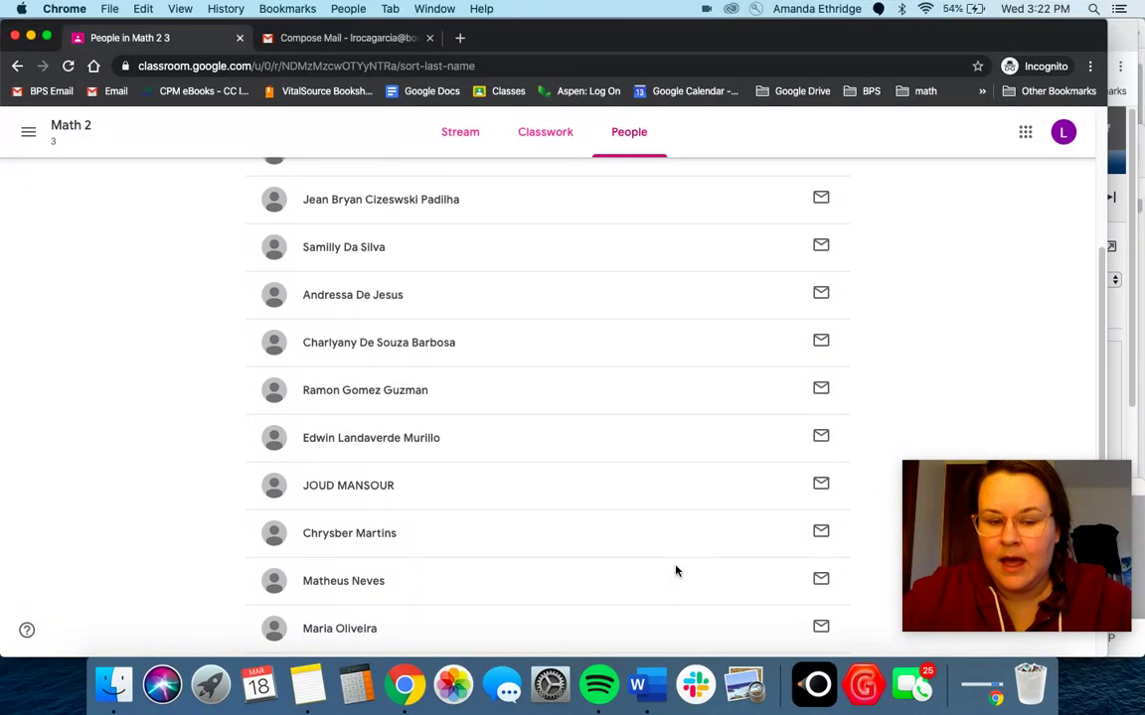
{"action": "scroll", "coordinate": [676, 572], "scroll_direction": "up", "scroll_amount": 6}
- Switch to the Physics 19-20 class and view its list of teachers and classmates
{"action": "left_click", "coordinate": [28, 131]}
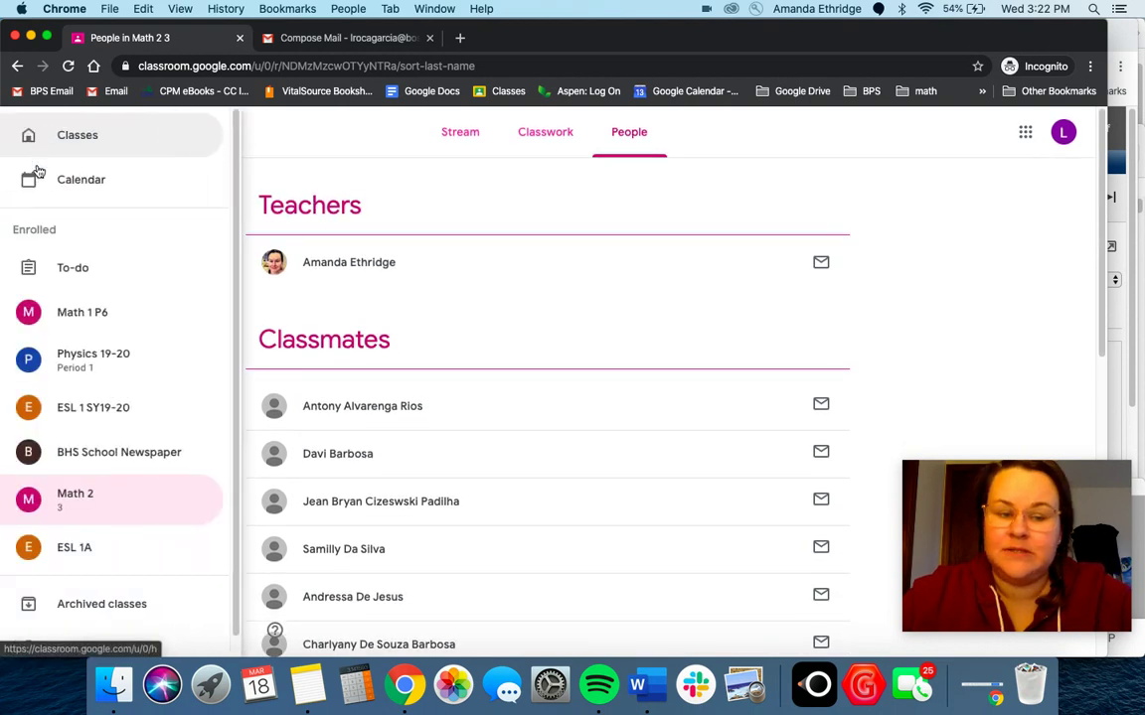
{"action": "left_click", "coordinate": [77, 360]}
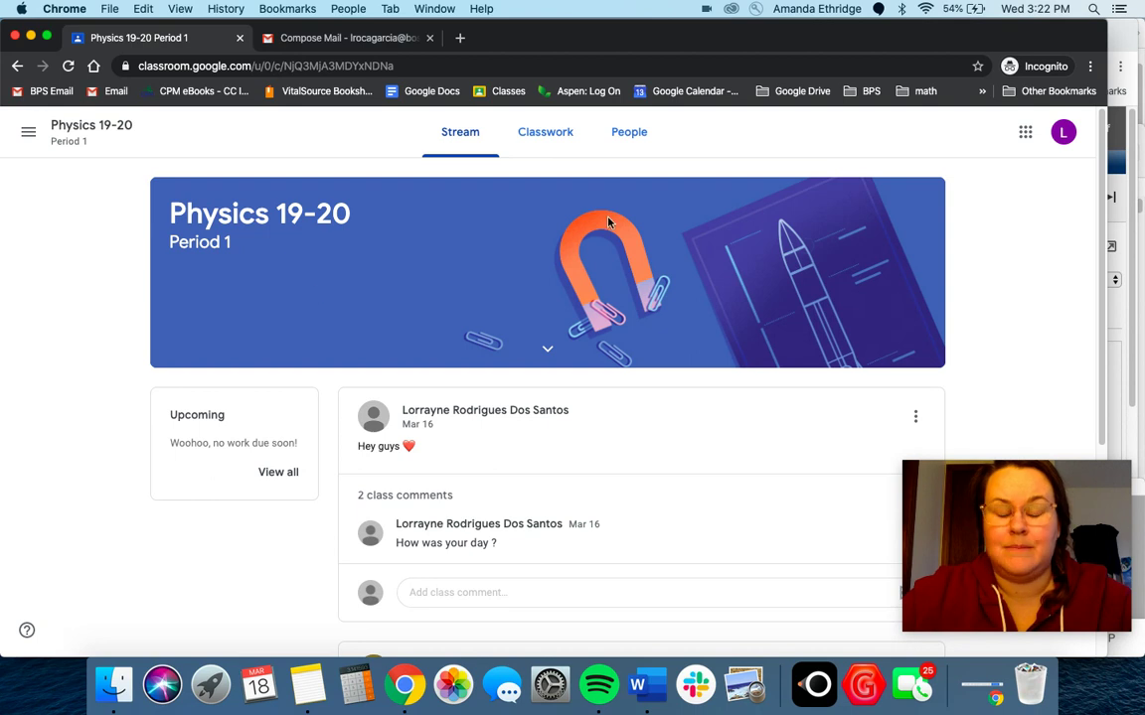
{"action": "left_click", "coordinate": [623, 142]}
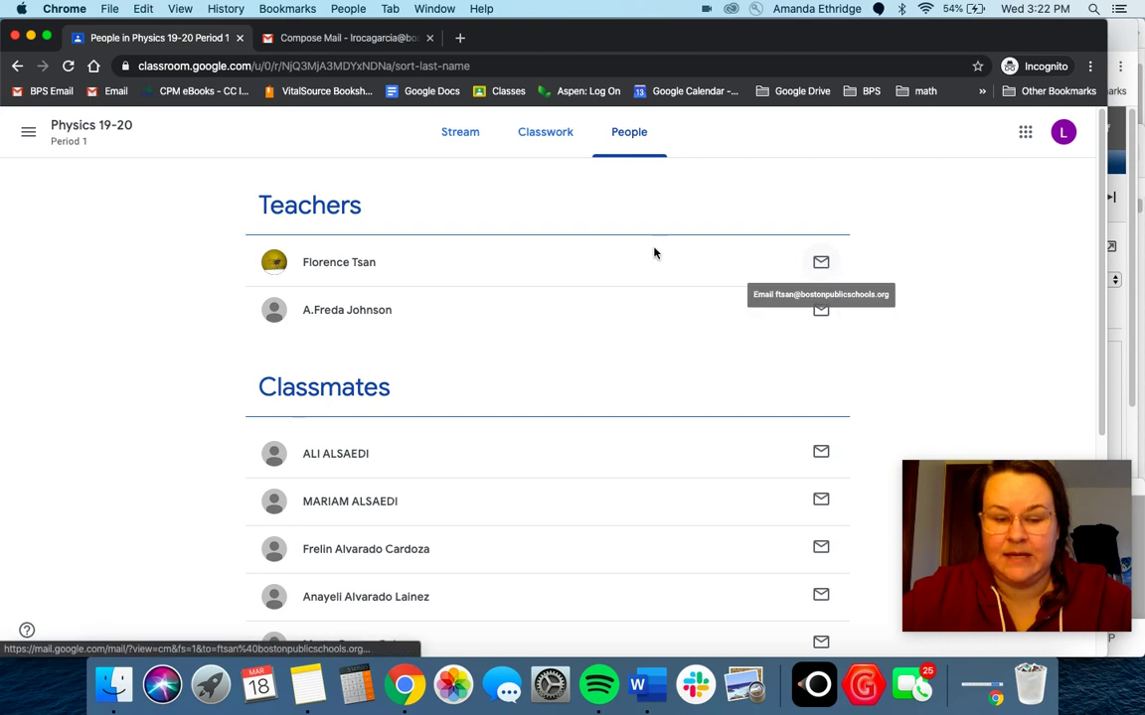
- Leave the Physics 19-20 people list and return to the overview of all classes
{"action": "scroll", "coordinate": [3, 268], "scroll_direction": "left", "scroll_amount": 5}
{"action": "scroll", "coordinate": [3, 269], "scroll_direction": "left", "scroll_amount": 5}
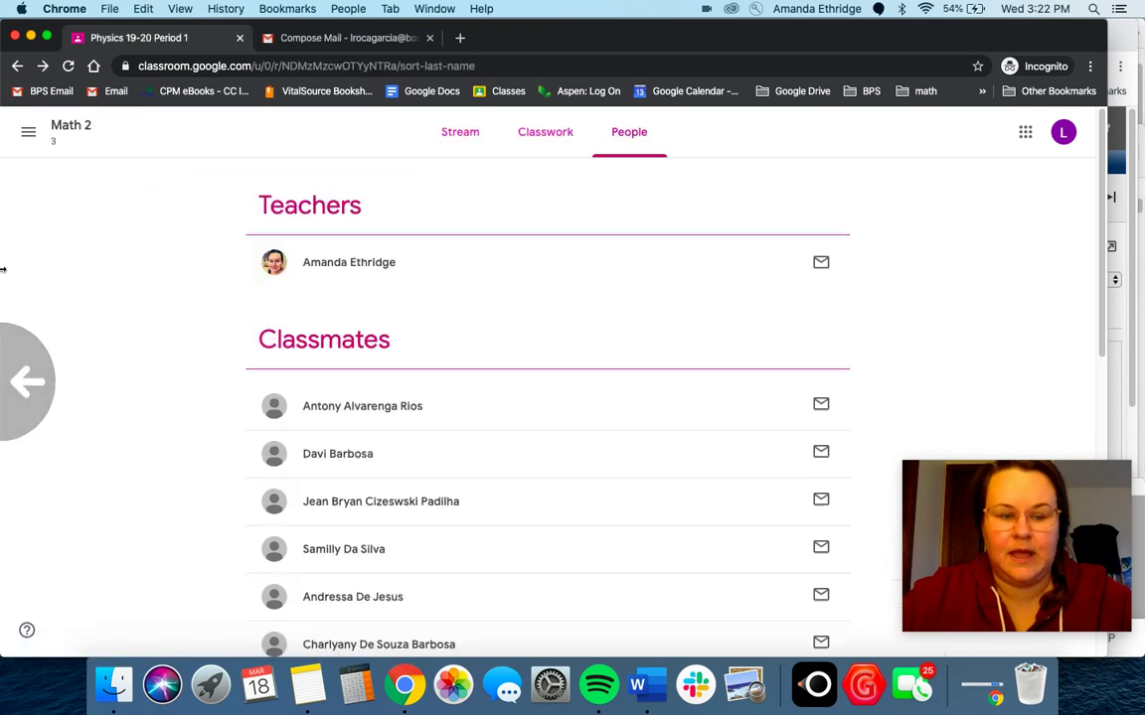
{"action": "scroll", "coordinate": [3, 268], "scroll_direction": "left", "scroll_amount": 5}
{"action": "left_click", "coordinate": [29, 132]}
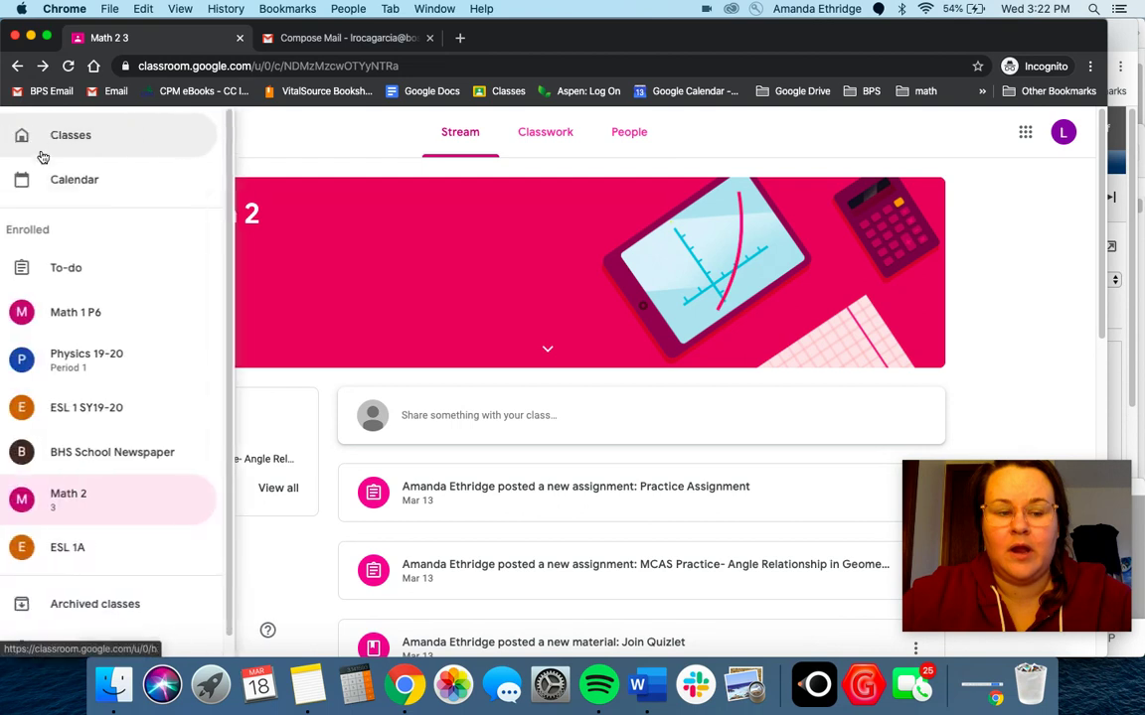
{"action": "left_click", "coordinate": [66, 150]}
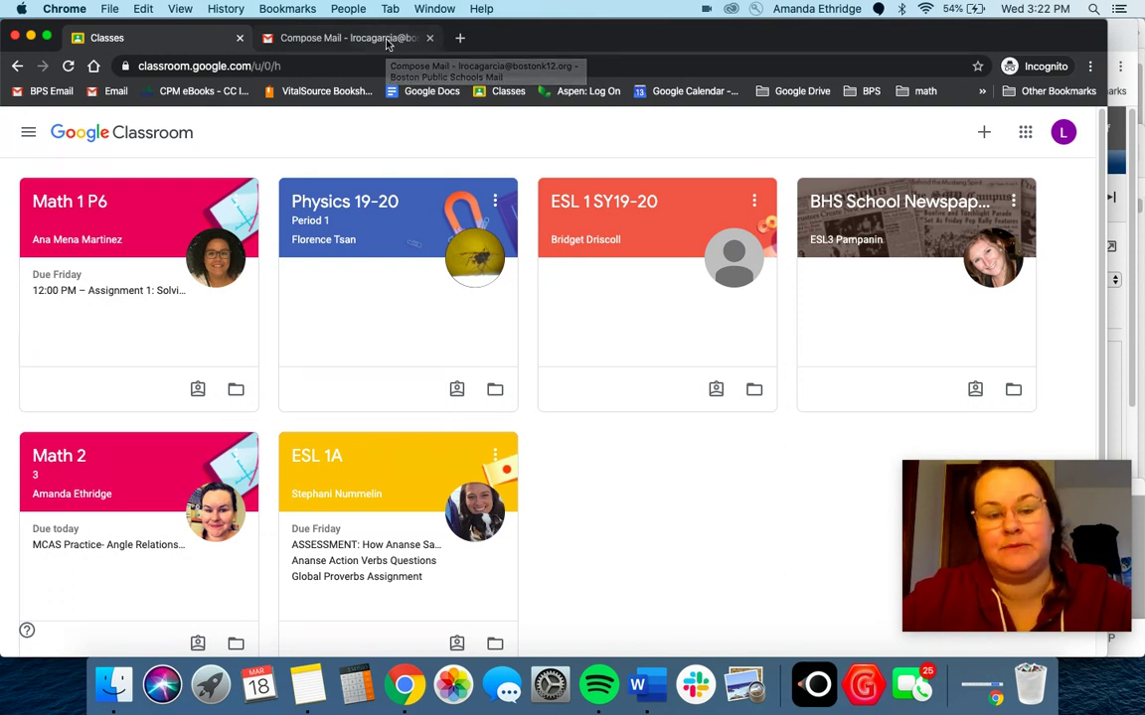
- Go back to the unsent email draft and load the Gmail inbox in its place
{"action": "left_click", "coordinate": [438, 39]}
{"action": "left_click", "coordinate": [459, 37]}
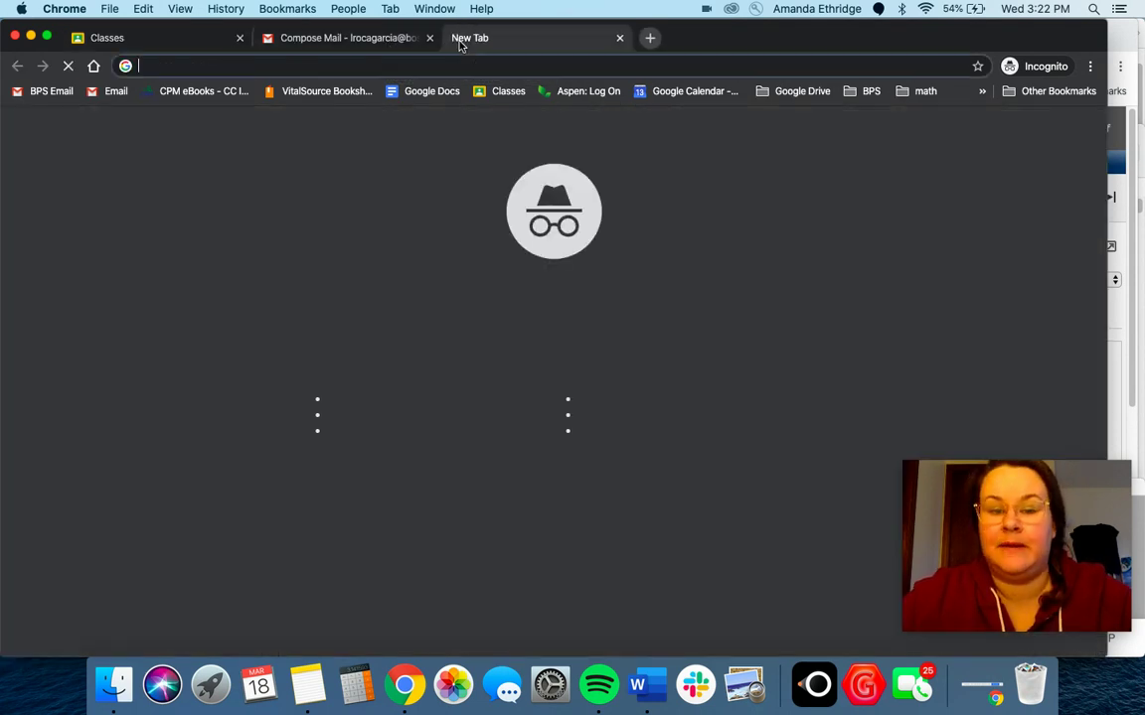
{"action": "left_click", "coordinate": [382, 39]}
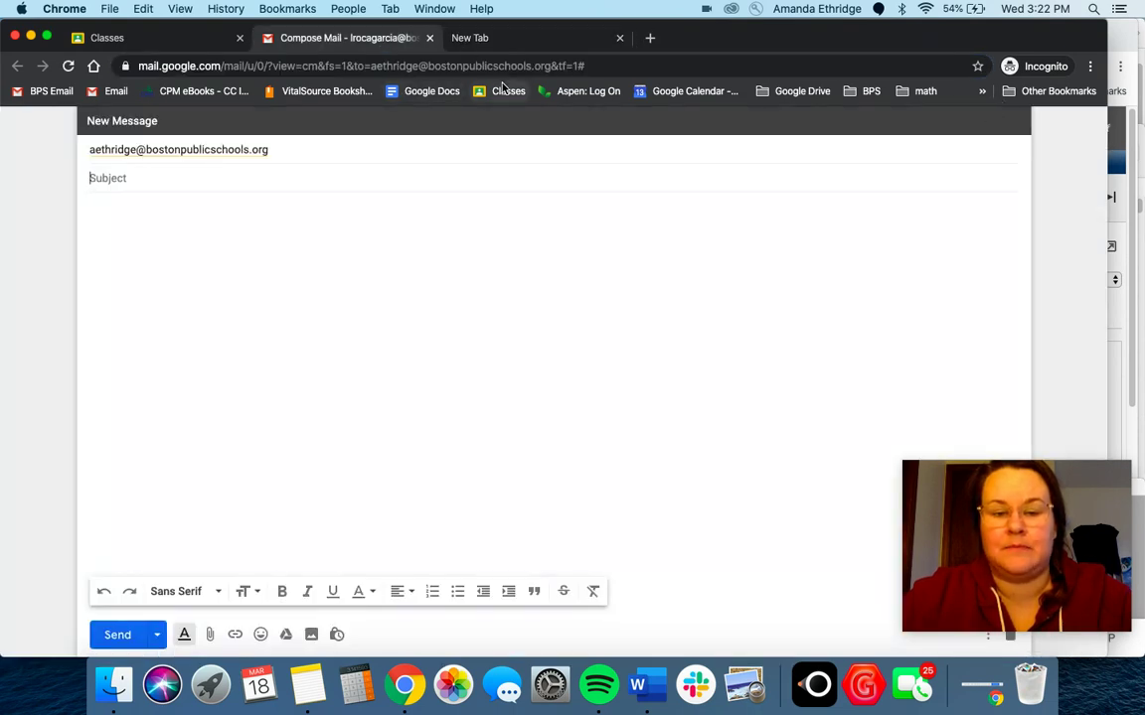
{"action": "left_click", "coordinate": [92, 91]}
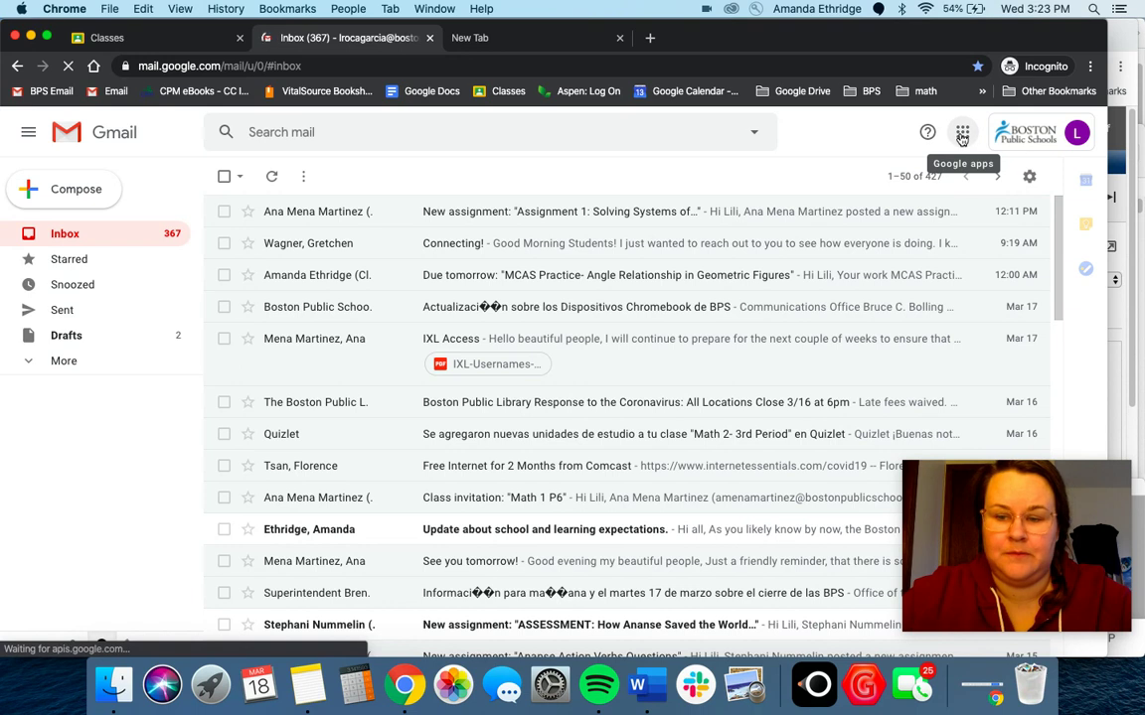
- Open Google Hangouts from Gmail's list of Google apps and view its contacts and conversations
{"action": "left_click", "coordinate": [962, 137]}
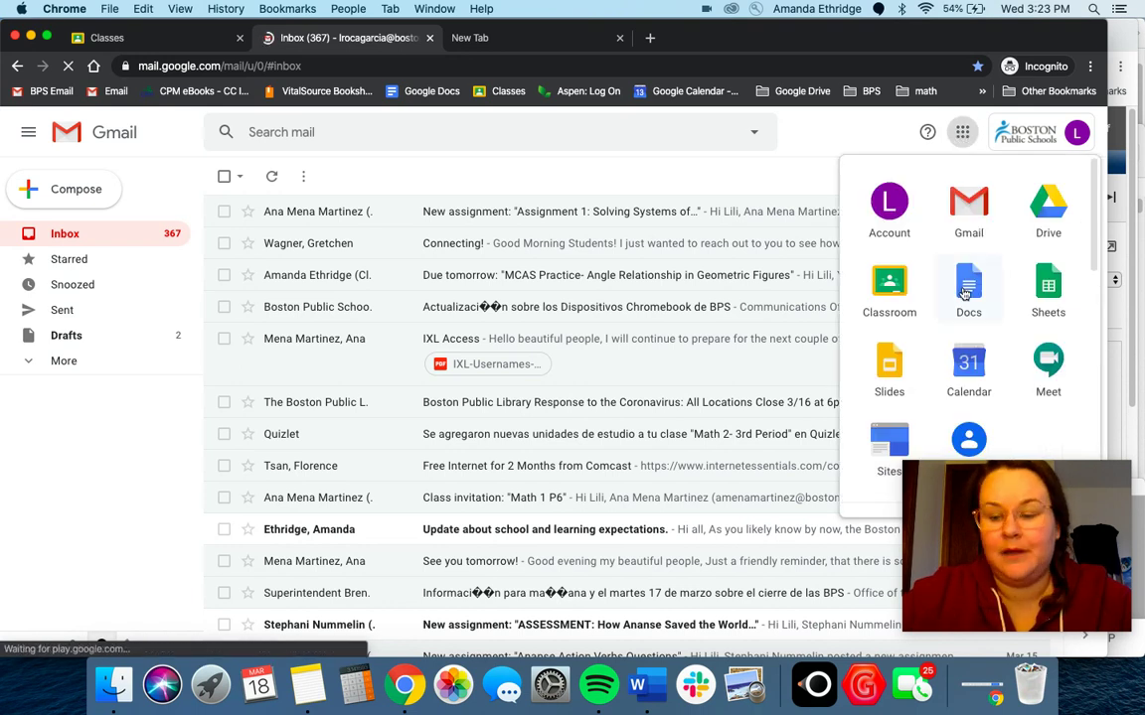
{"action": "scroll", "coordinate": [964, 298], "scroll_direction": "down", "scroll_amount": 7}
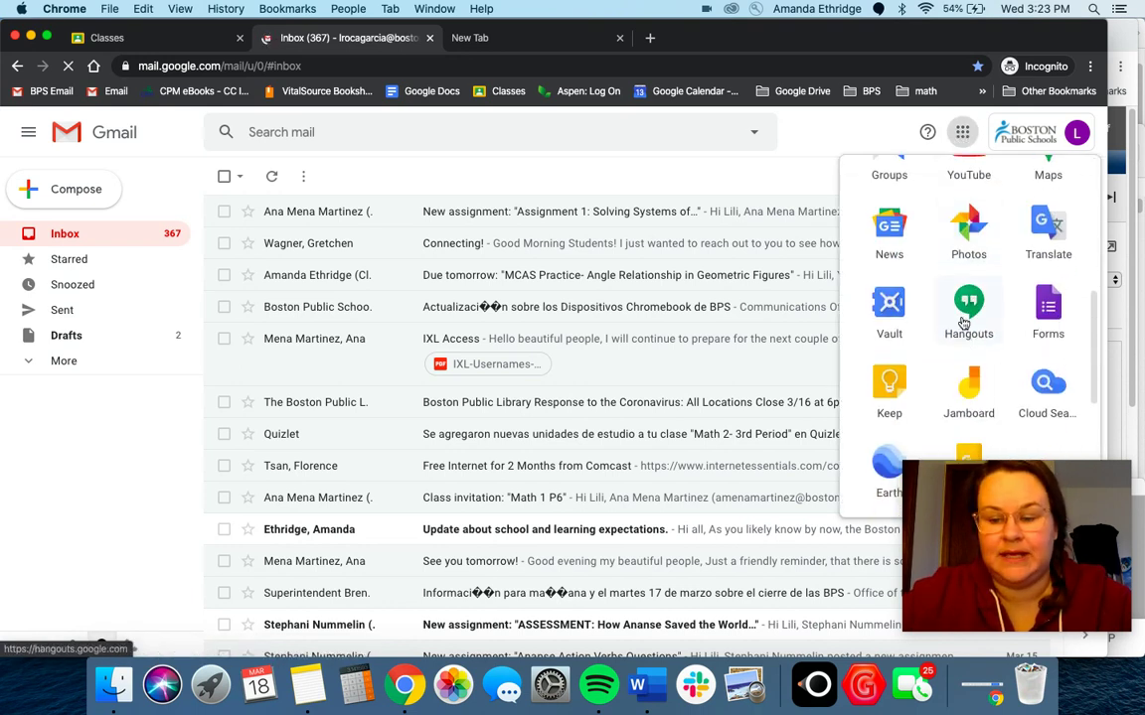
{"action": "left_click", "coordinate": [969, 306]}
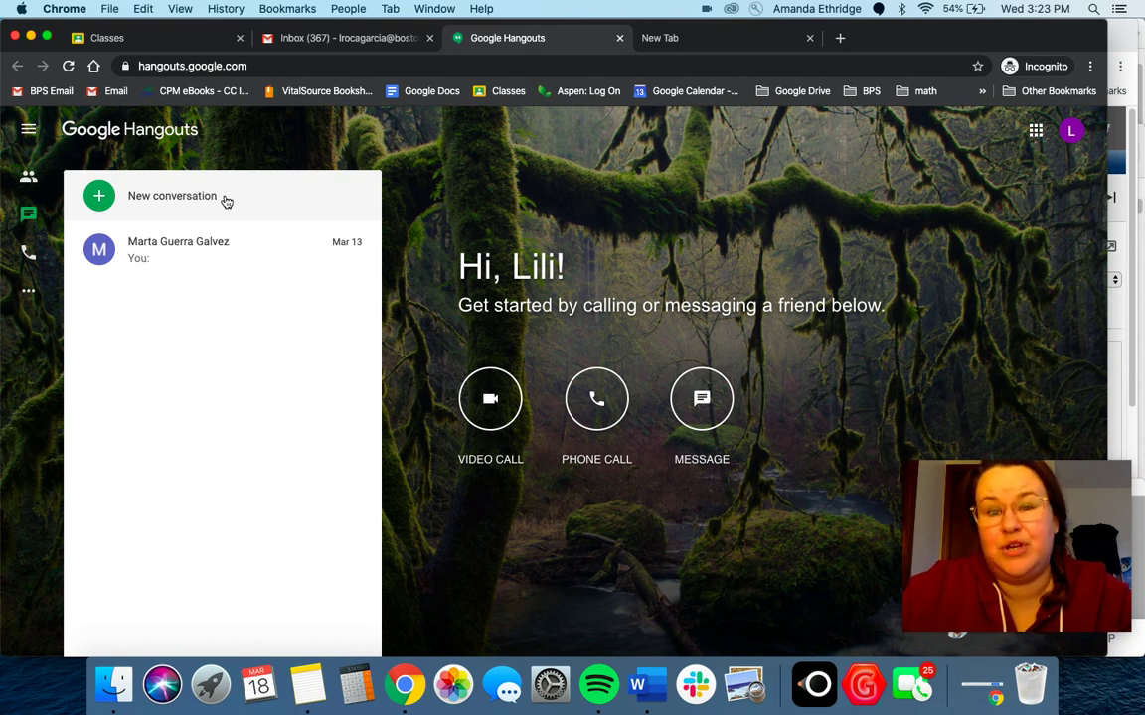
{"action": "left_click", "coordinate": [24, 188]}
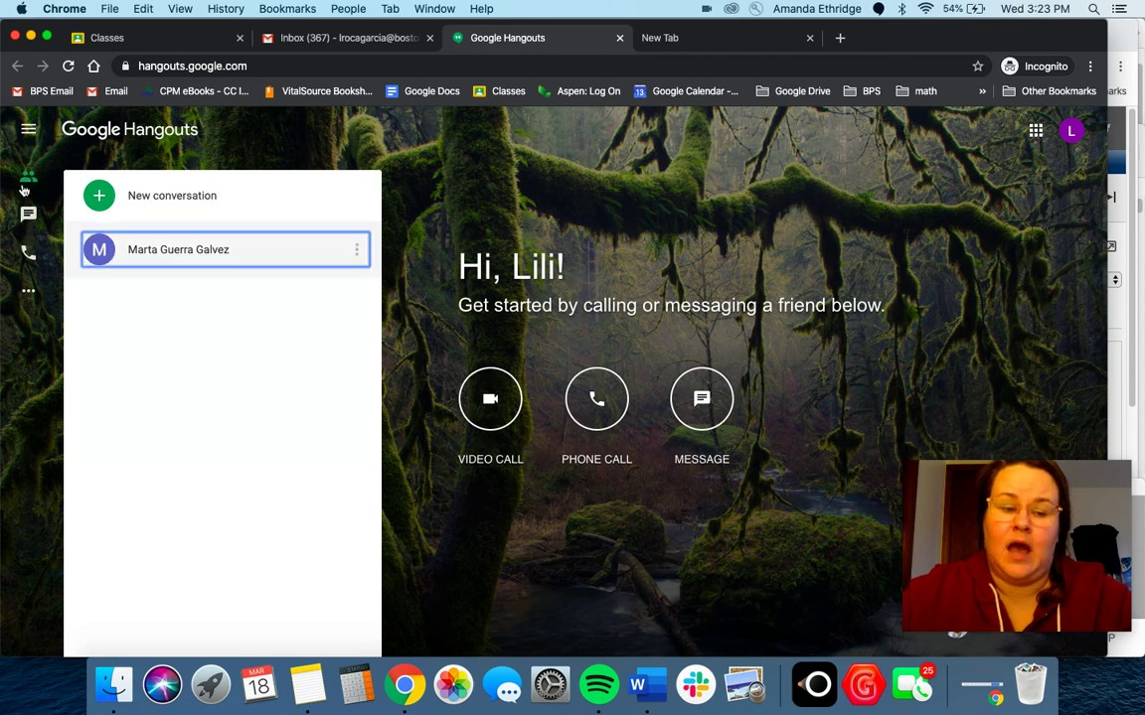
{"action": "left_click", "coordinate": [27, 219]}
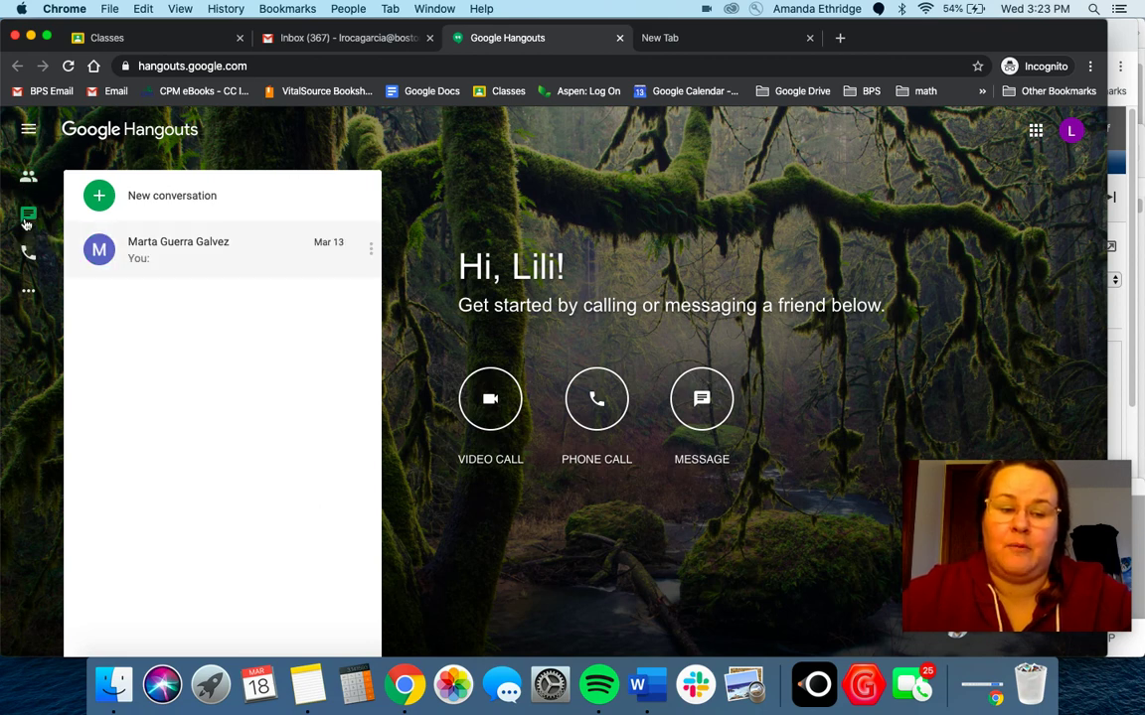
- Start a new Hangouts conversation with the Math 2 teacher by searching for part of the surname
{"action": "left_click", "coordinate": [142, 199]}
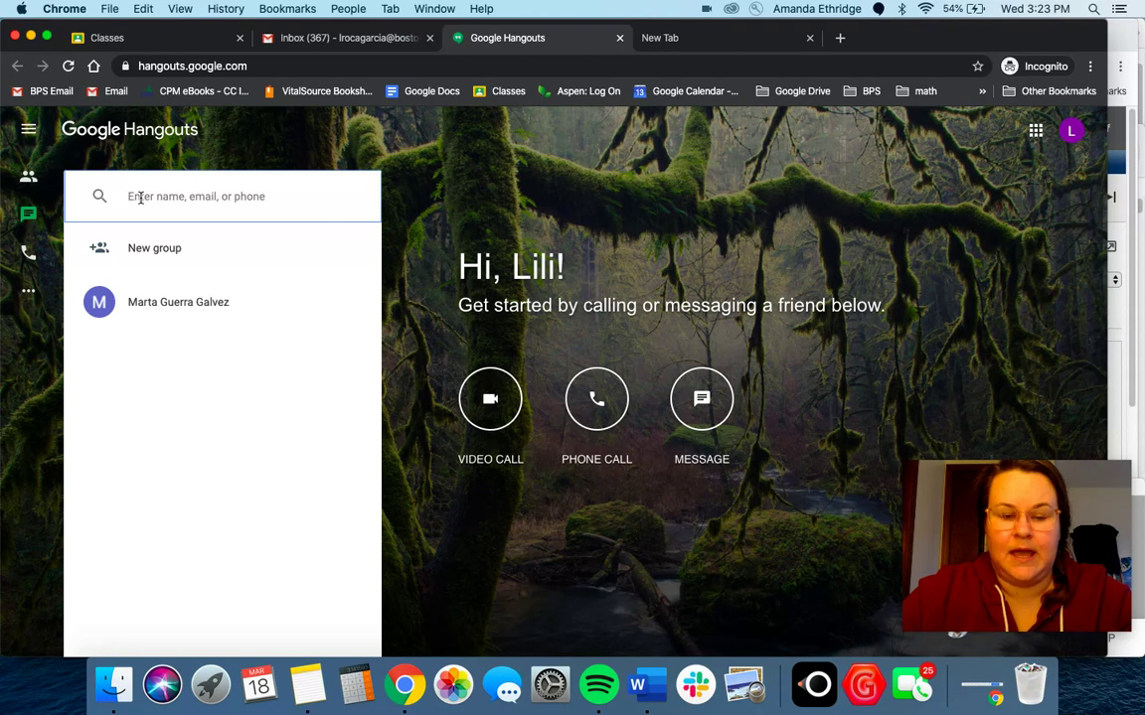
{"action": "type", "text": "m"}
{"action": "key", "text": "BackSpace"}
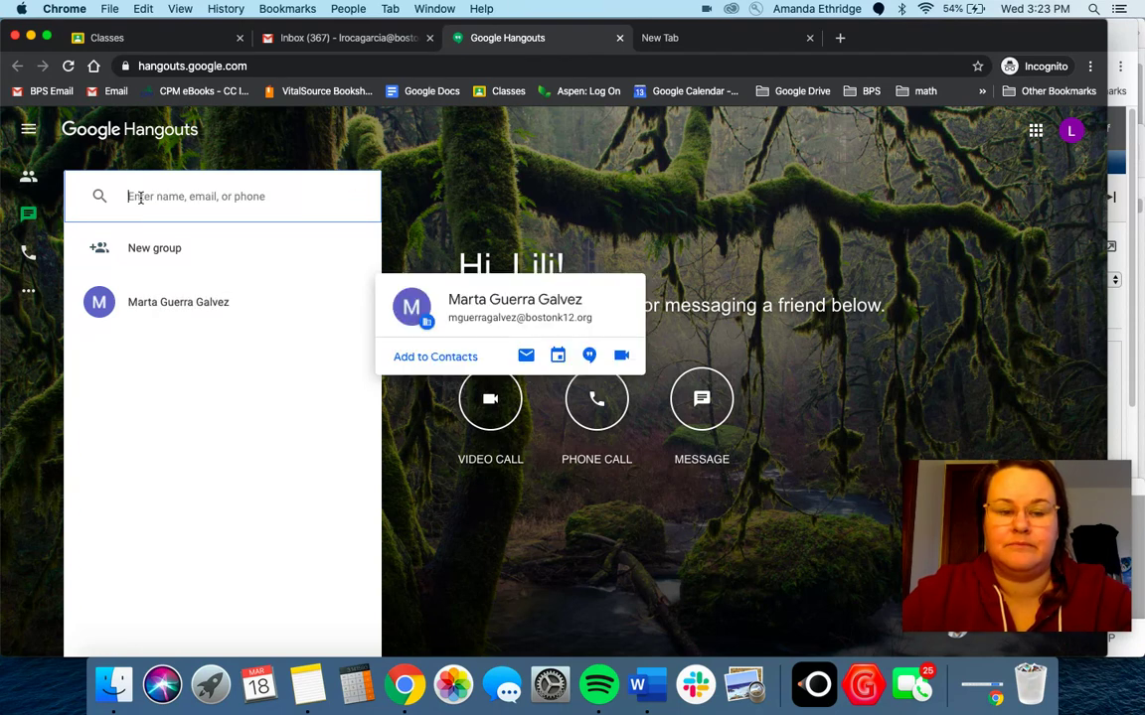
{"action": "type", "text": "ethr"}
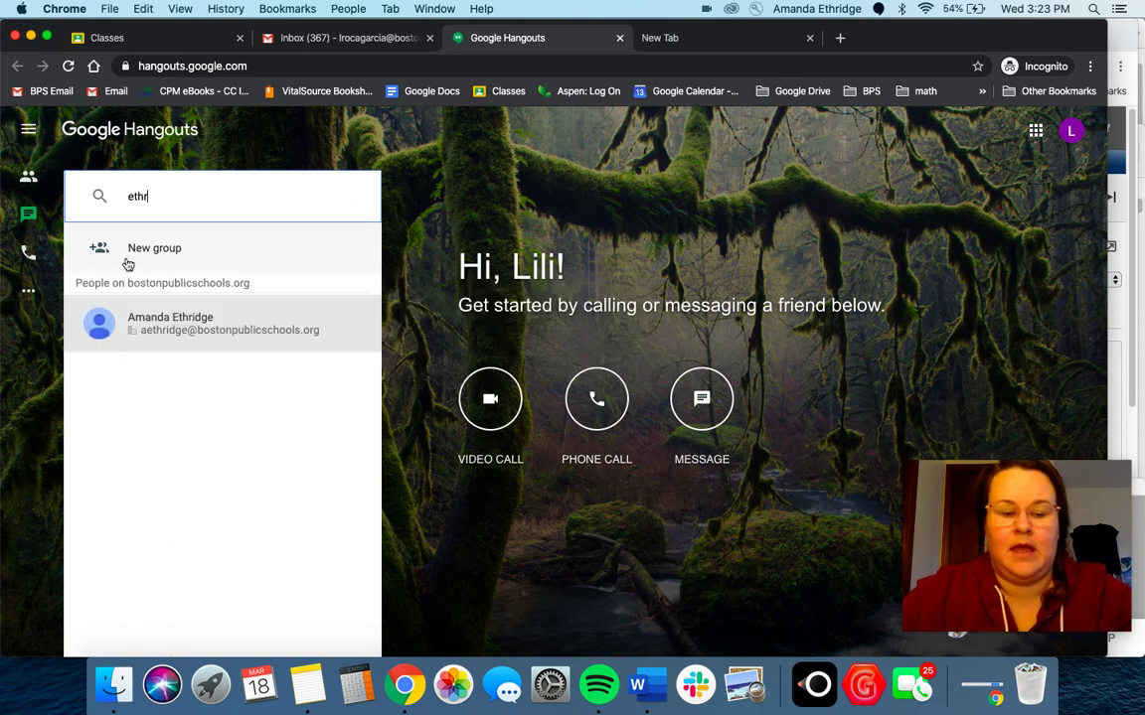
{"action": "left_click", "coordinate": [158, 335]}
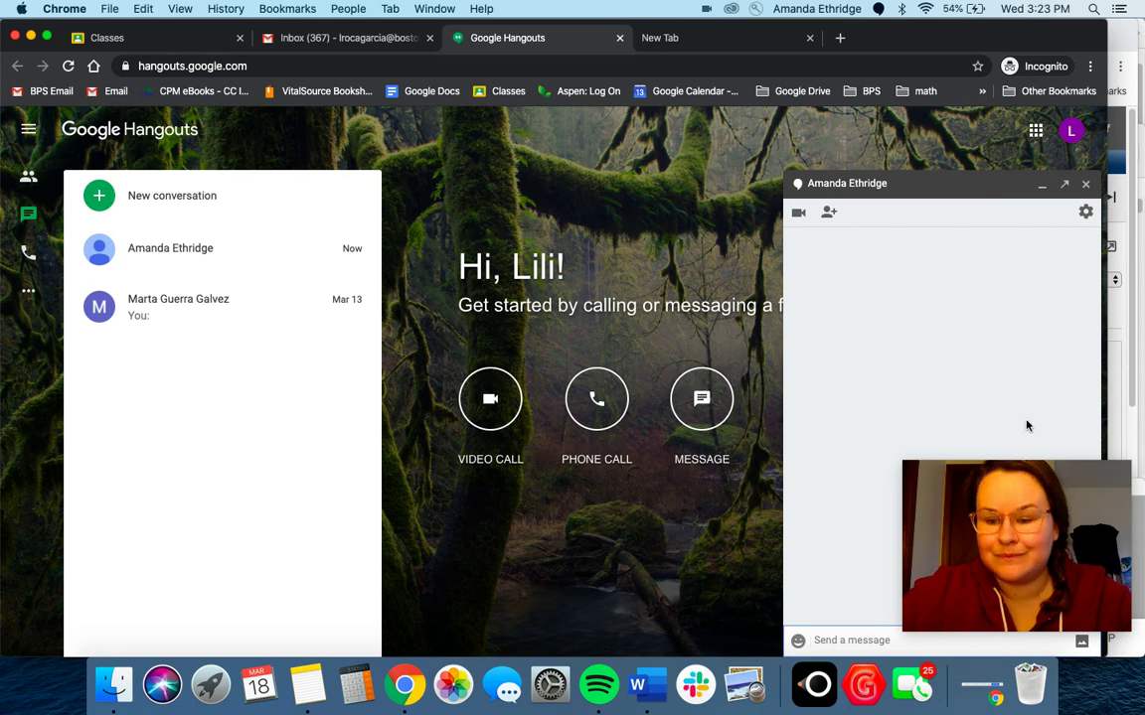
- Send the message "Hi" to the teacher in the open Hangouts chat
{"action": "left_click_drag", "start_coordinate": [1052, 495], "coordinate": [596, 442]}
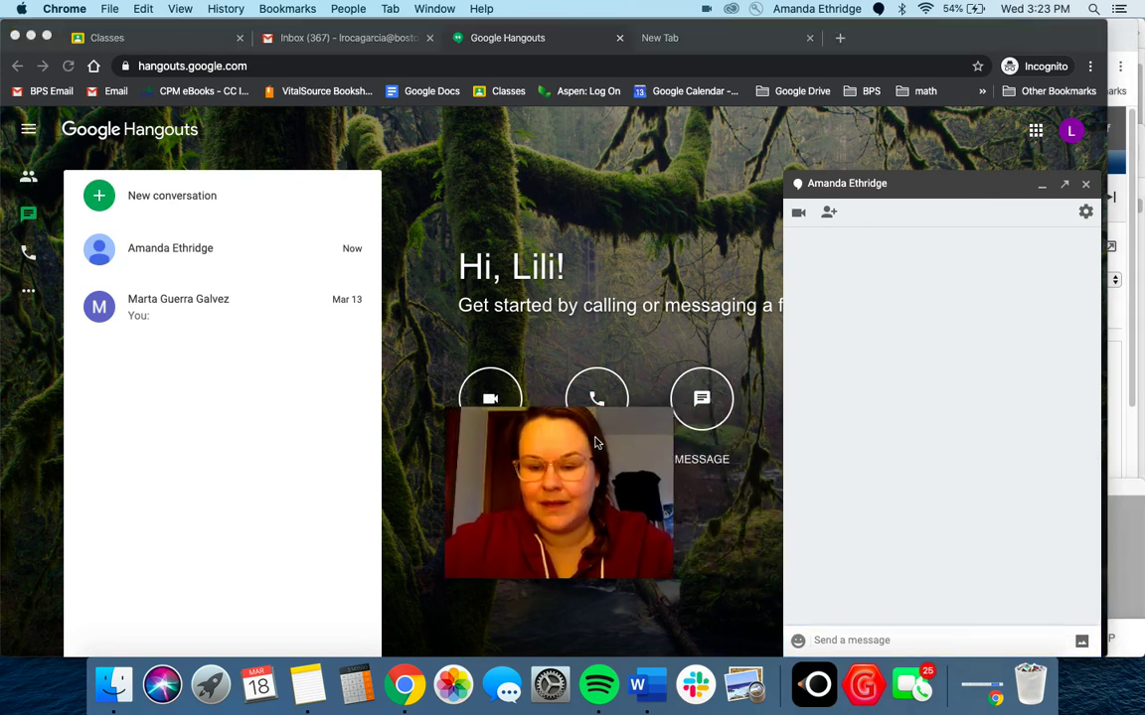
{"action": "left_click", "coordinate": [855, 640]}
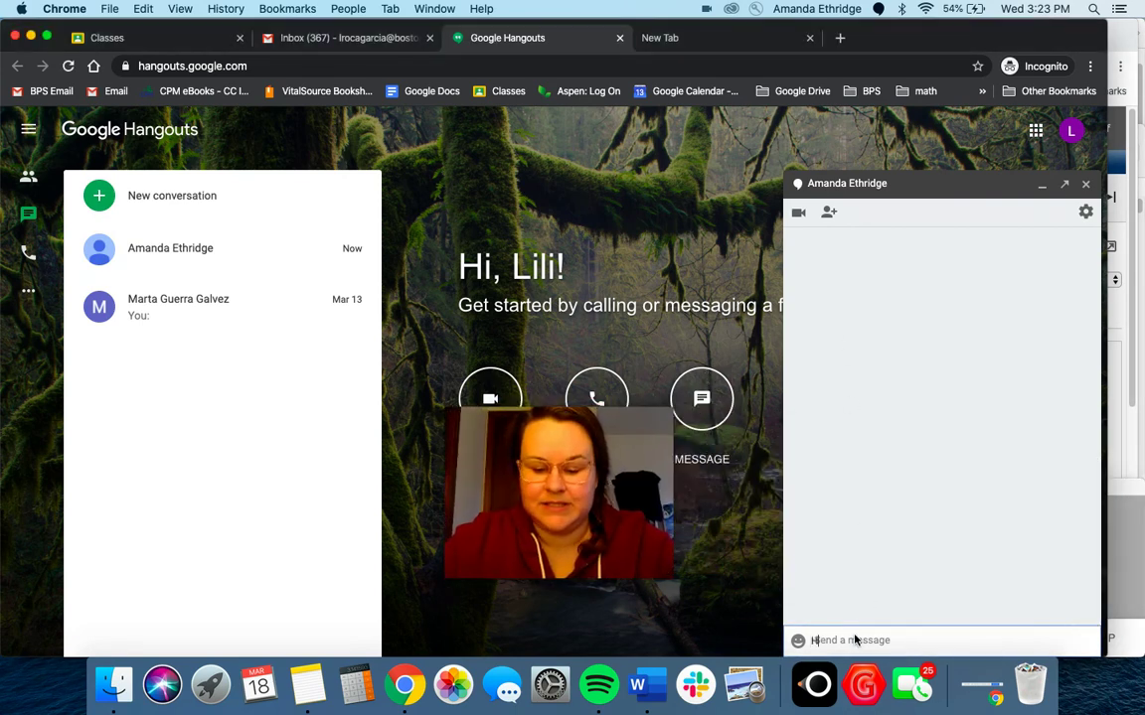
{"action": "type", "text": "Hi"}
{"action": "key", "text": "Return"}
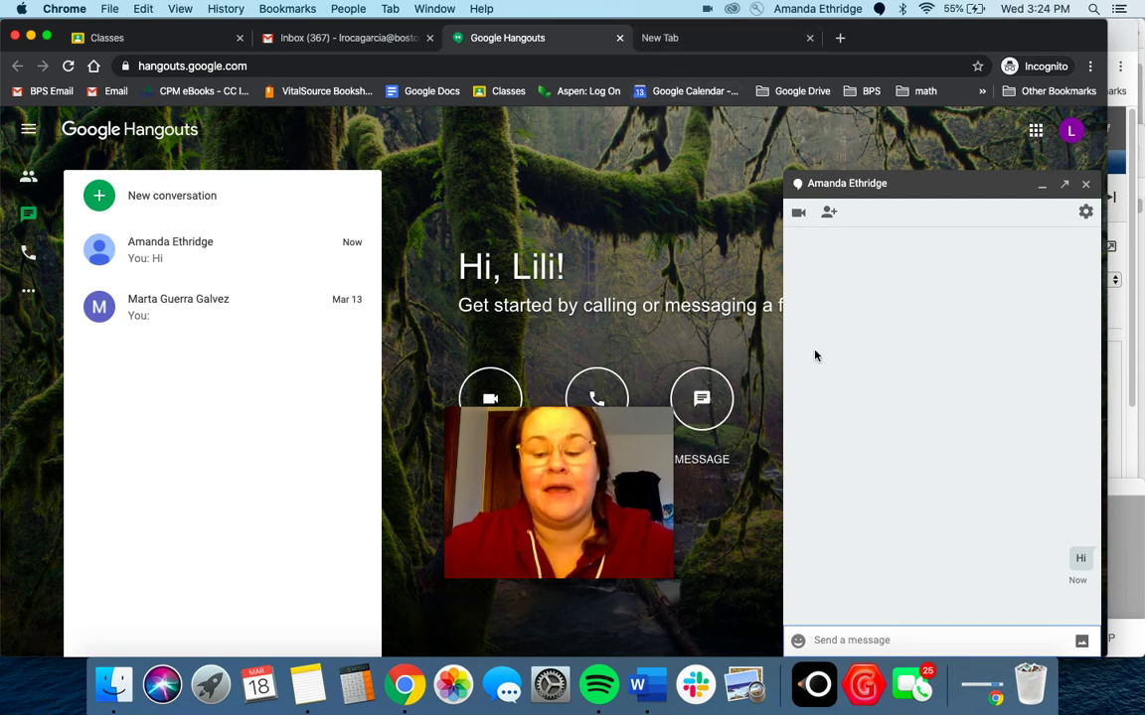
{"action": "left_click", "coordinate": [639, 506]}
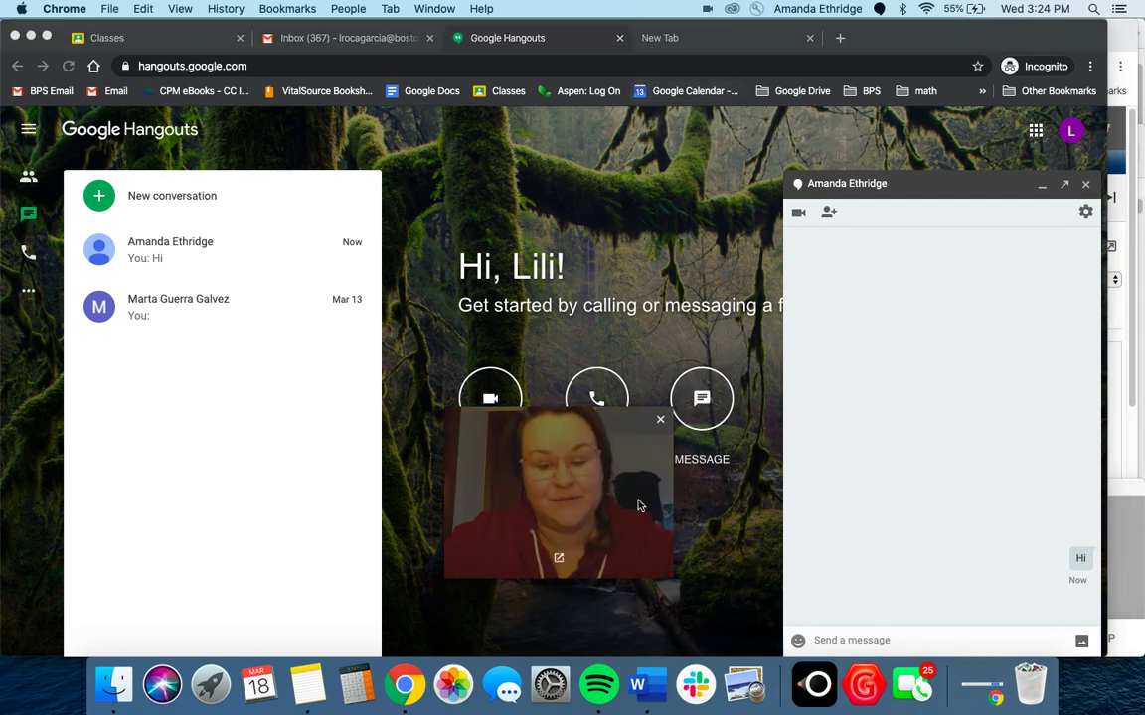